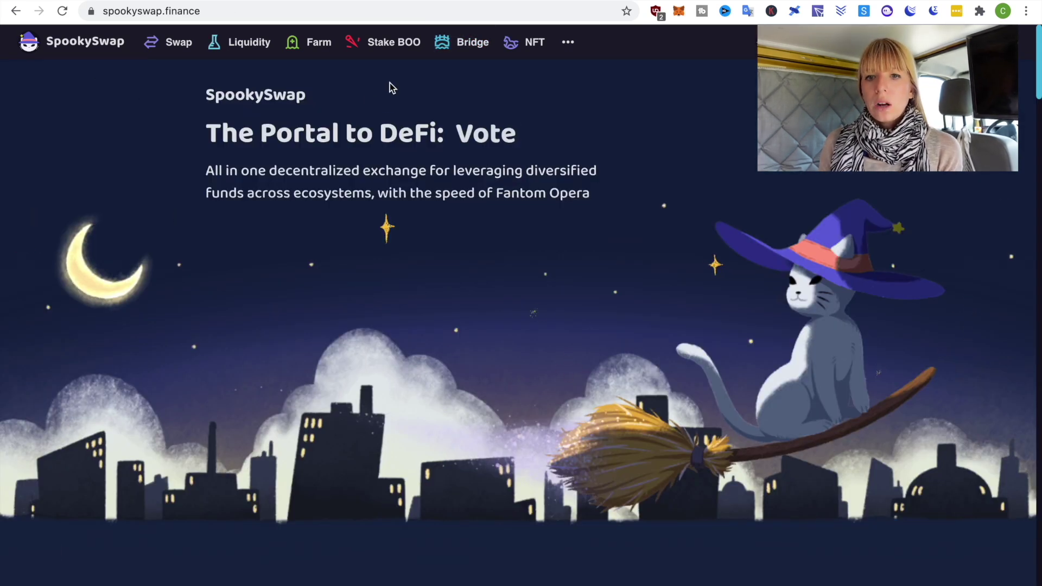
Step: On the SpookySwap Bridge page, set the source chain to Avalanche, keeping Fantom as destination
click(469, 48)
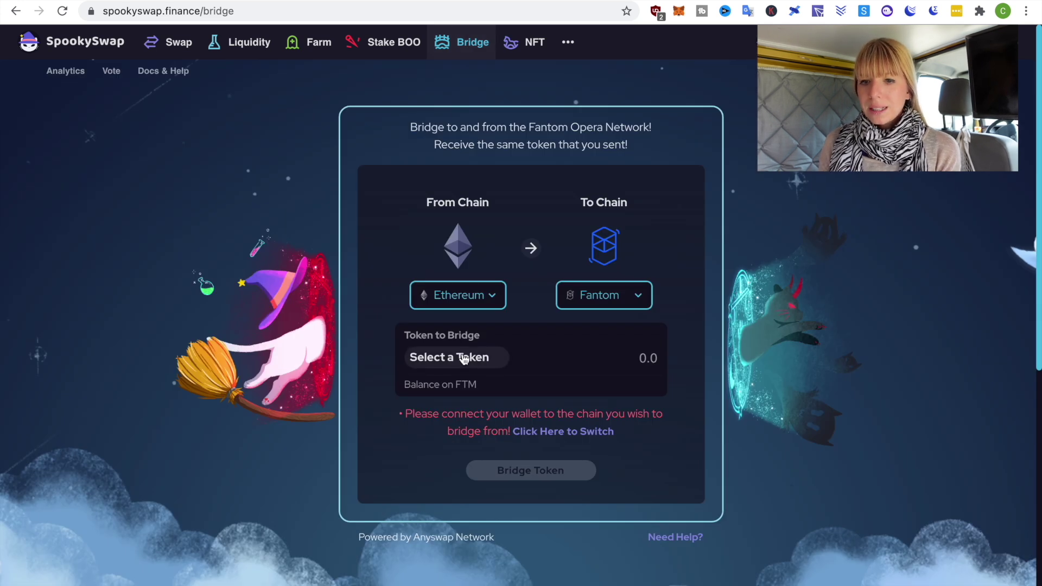
click(478, 296)
scroll(466, 282, down, 1)
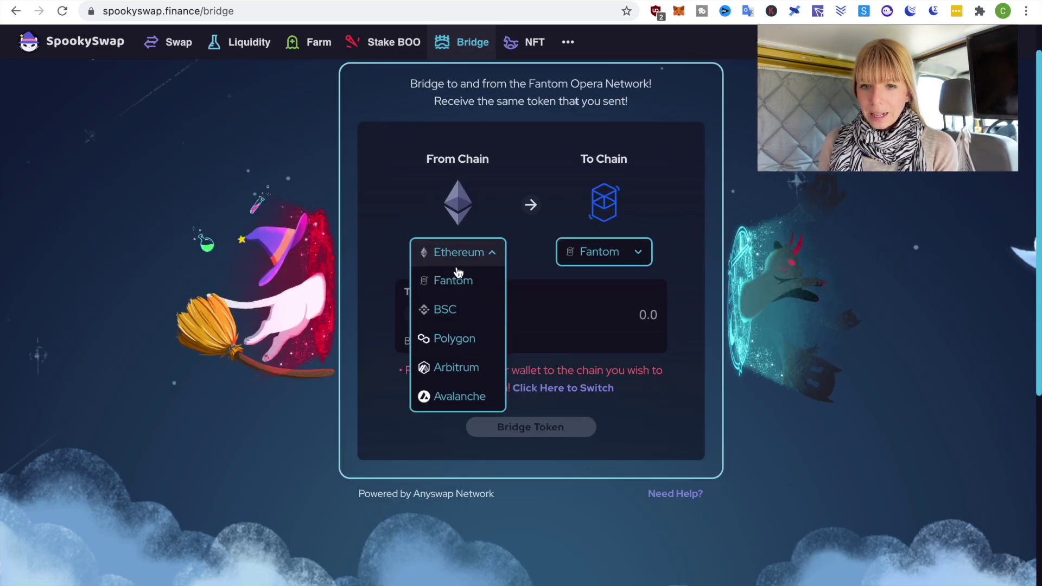
scroll(449, 339, down, 1)
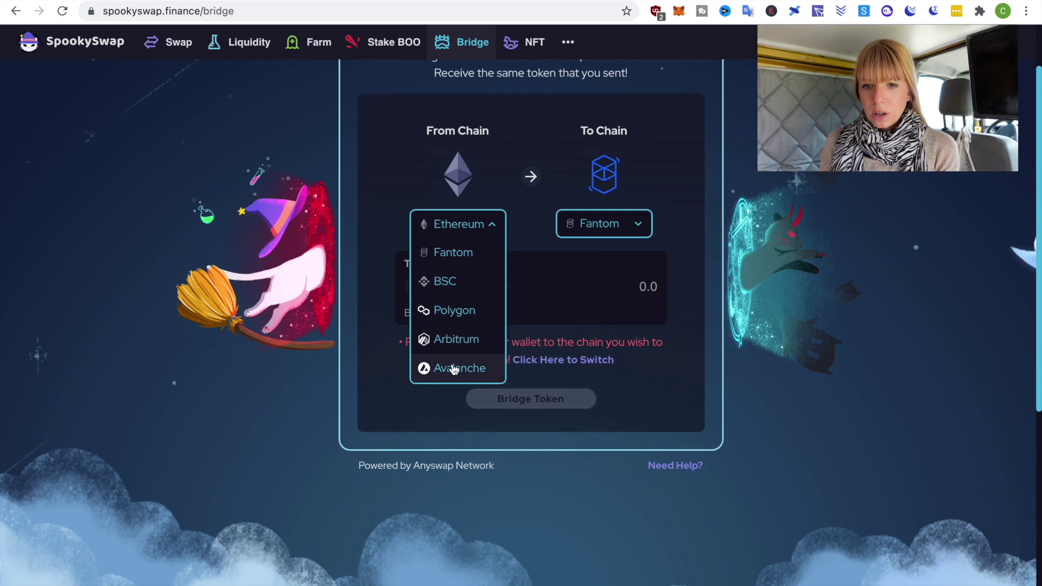
click(455, 369)
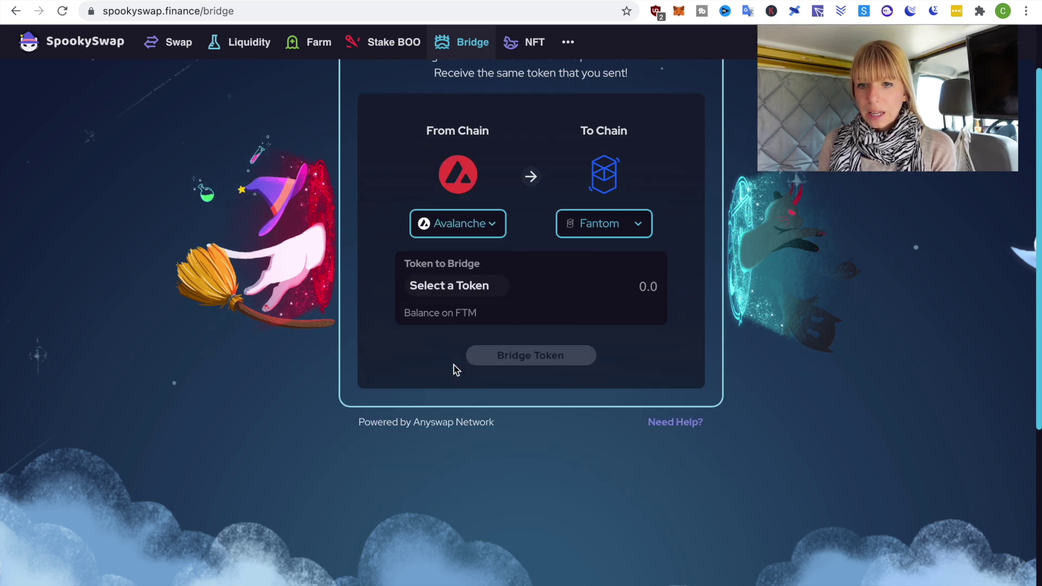
scroll(455, 370, up, 2)
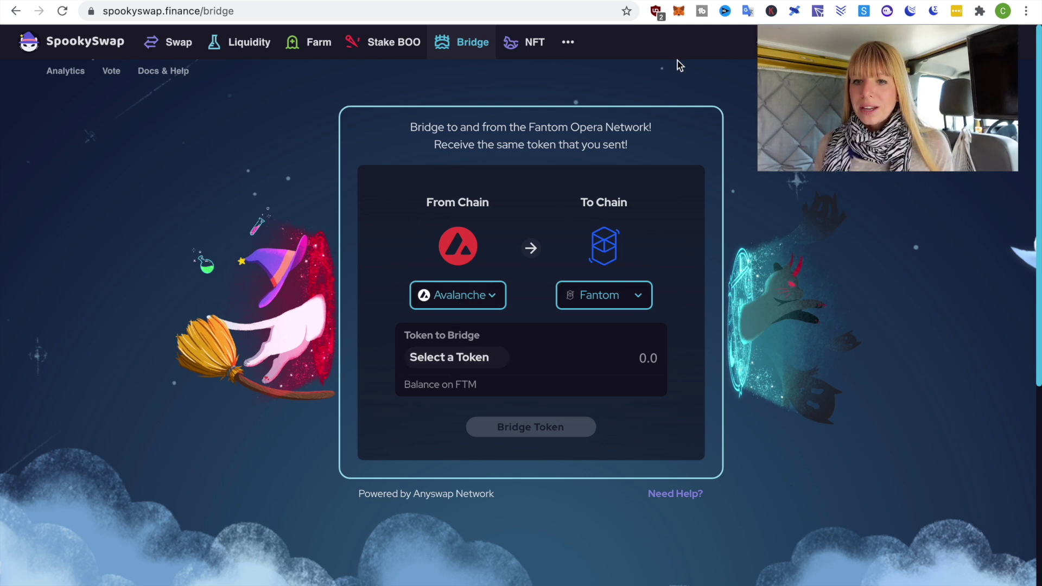
click(679, 11)
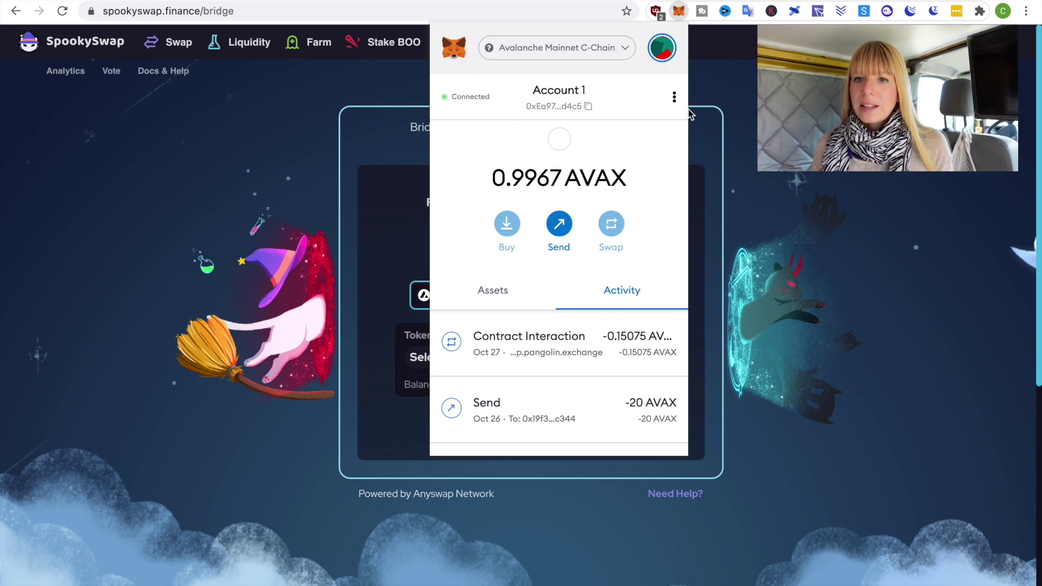
click(810, 301)
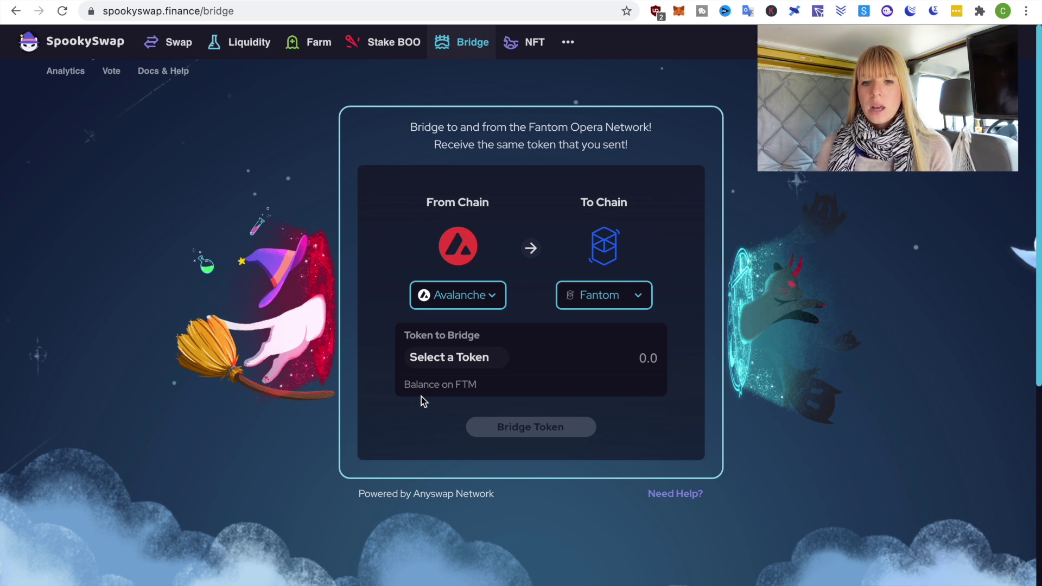
Step: Select fUSDT from the token list as the token to bridge
click(445, 362)
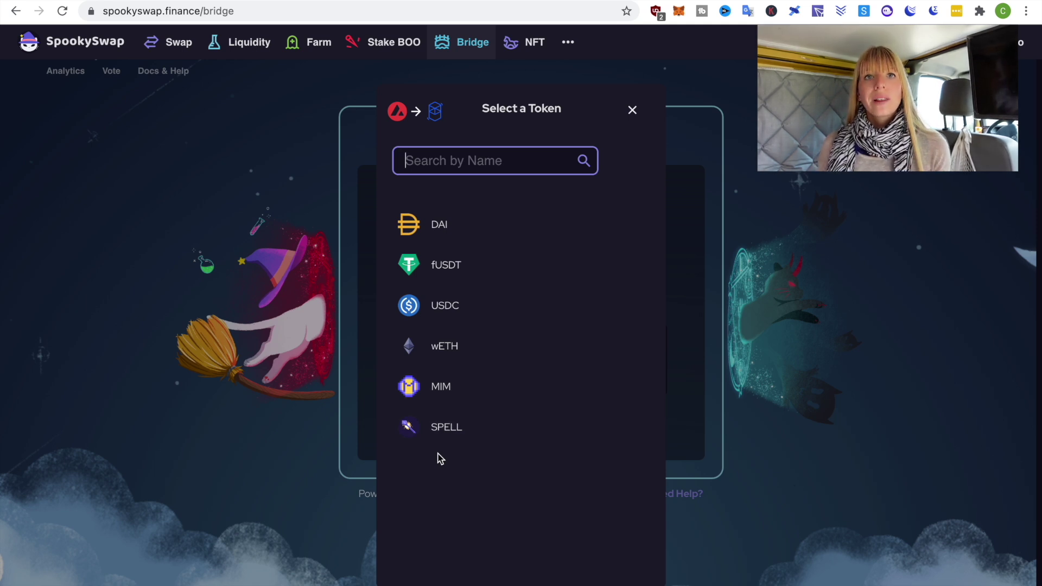
click(458, 268)
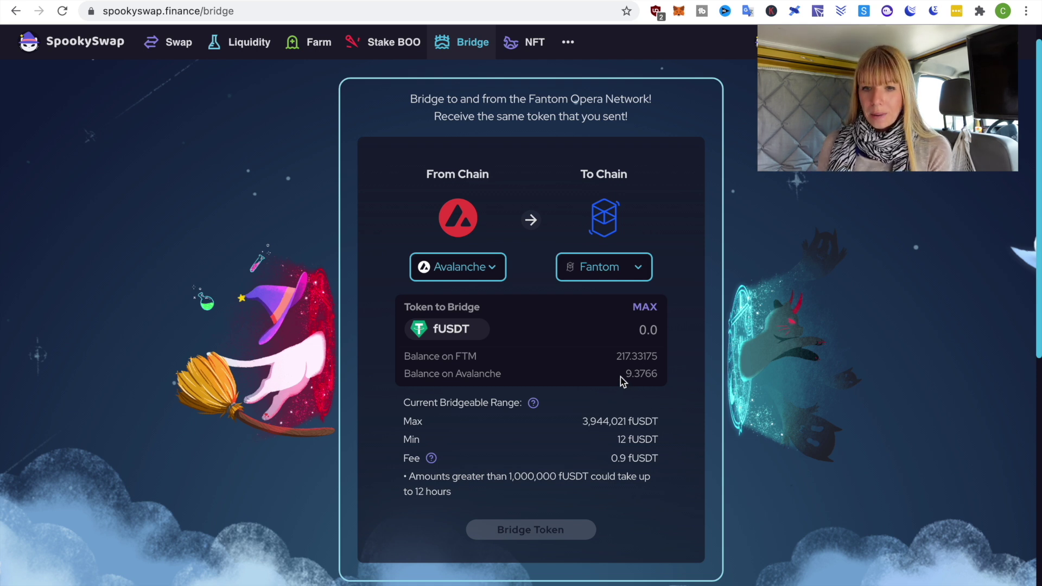
Step: Replace the MAX balance with 12 fUSDT in the Token to Bridge amount field
click(646, 307)
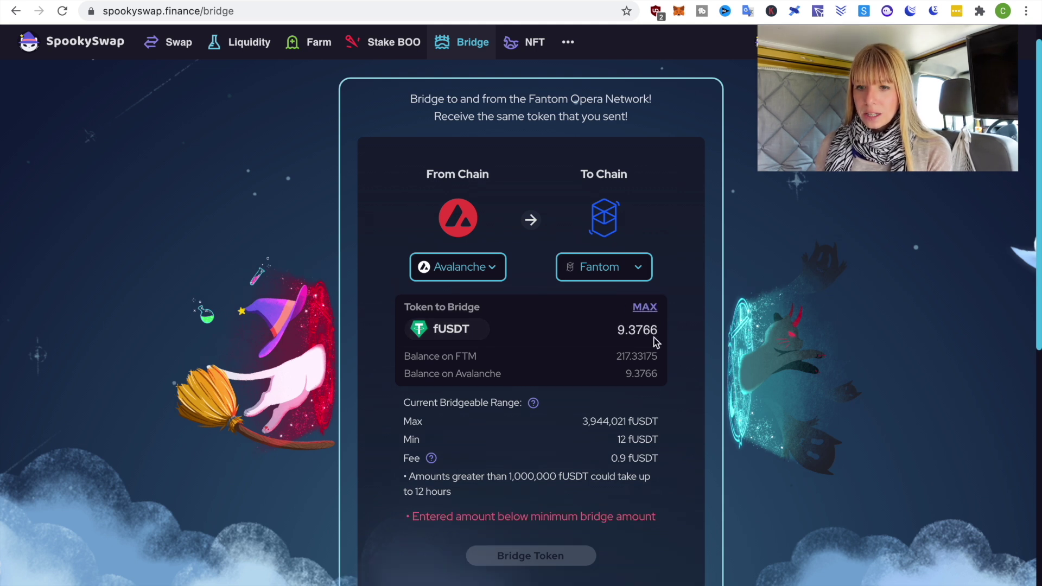
double_click(629, 330)
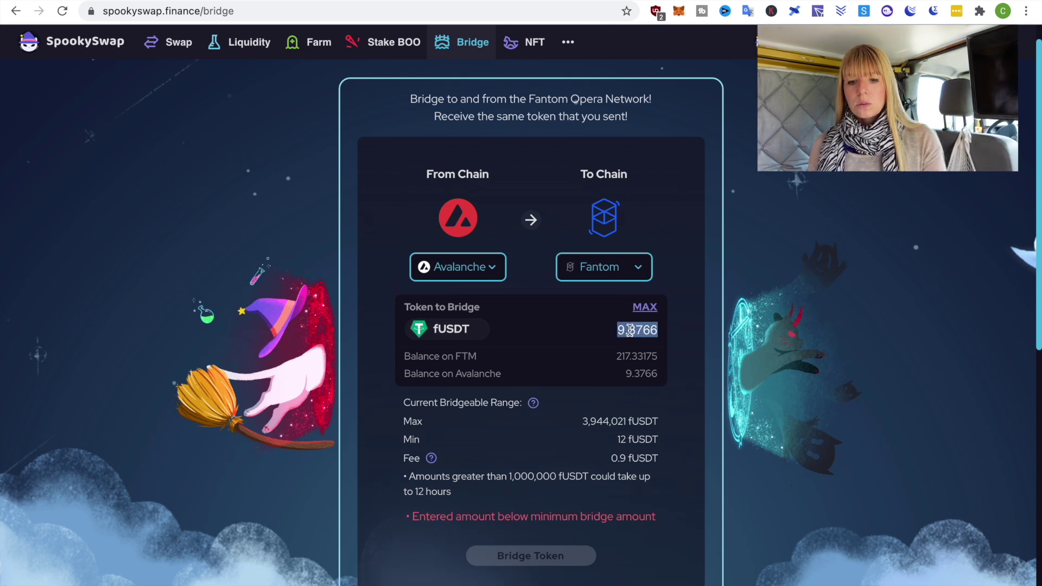
text(4)
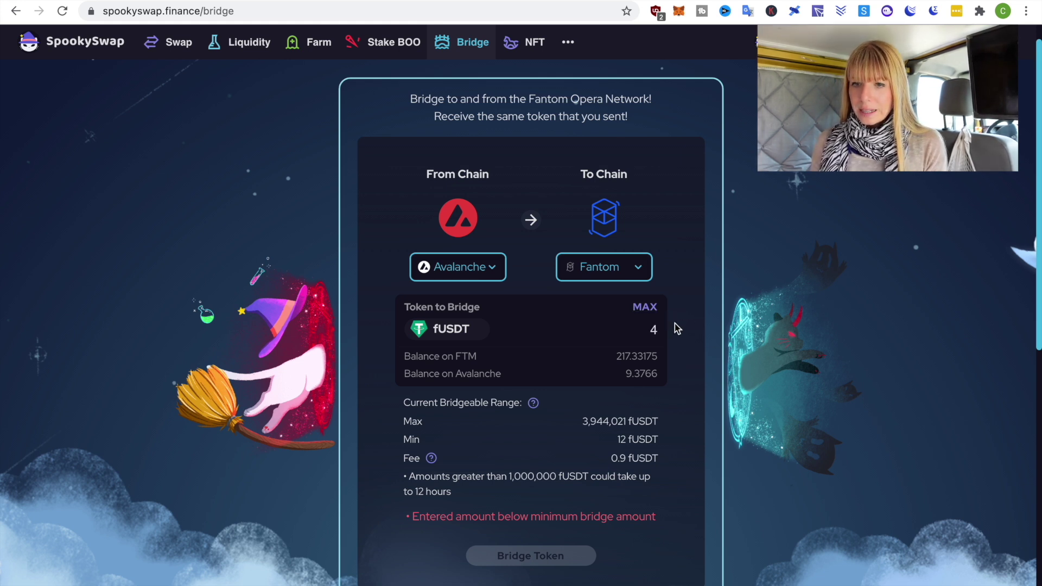
scroll(620, 525, down, 1)
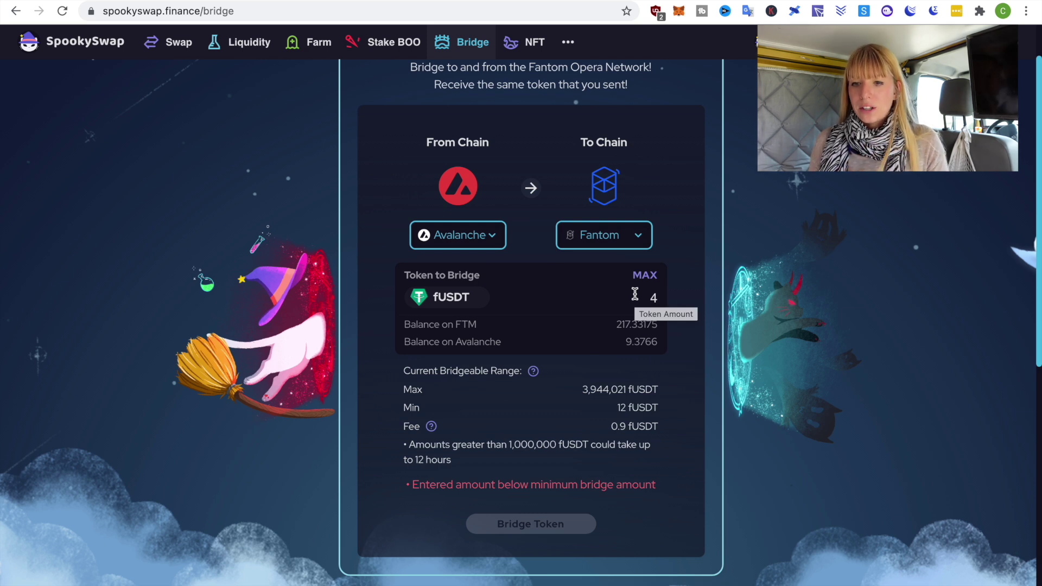
key(BackSpace)
text(12)
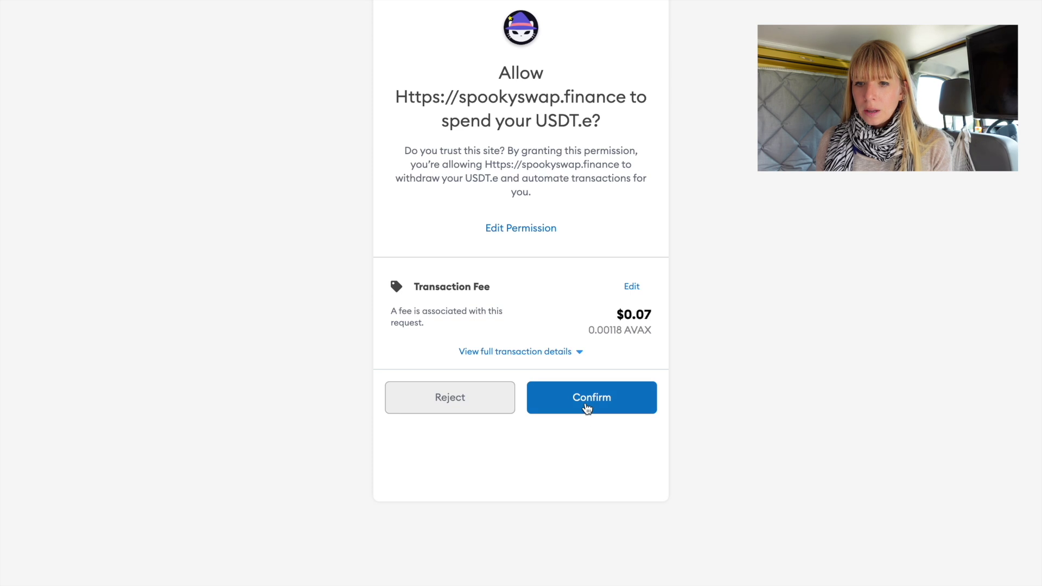
Step: Approve the USDT.e spending allowance in MetaMask and submit the 12 fUSDT bridge transfer
click(590, 402)
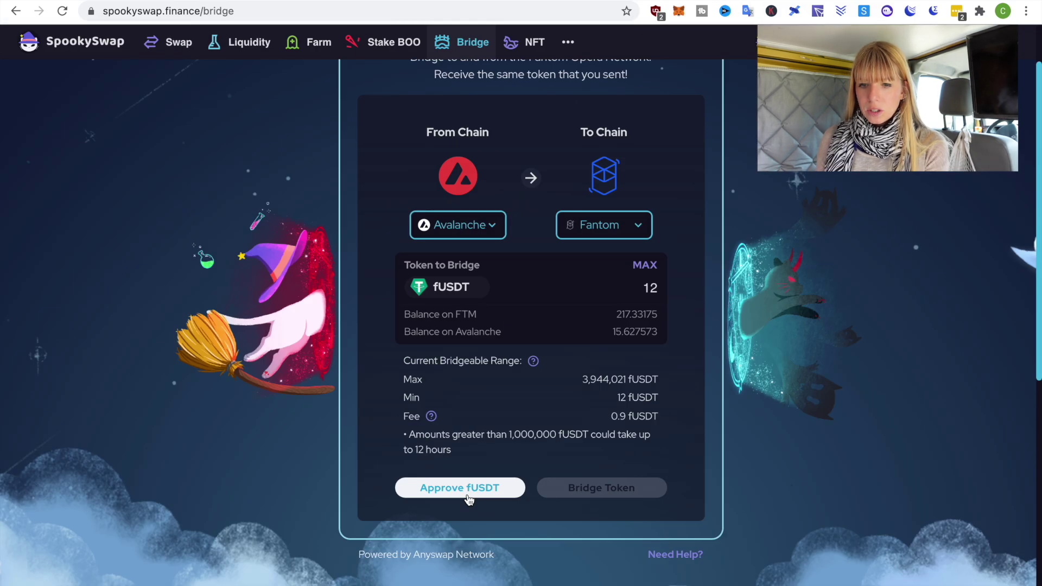
click(469, 498)
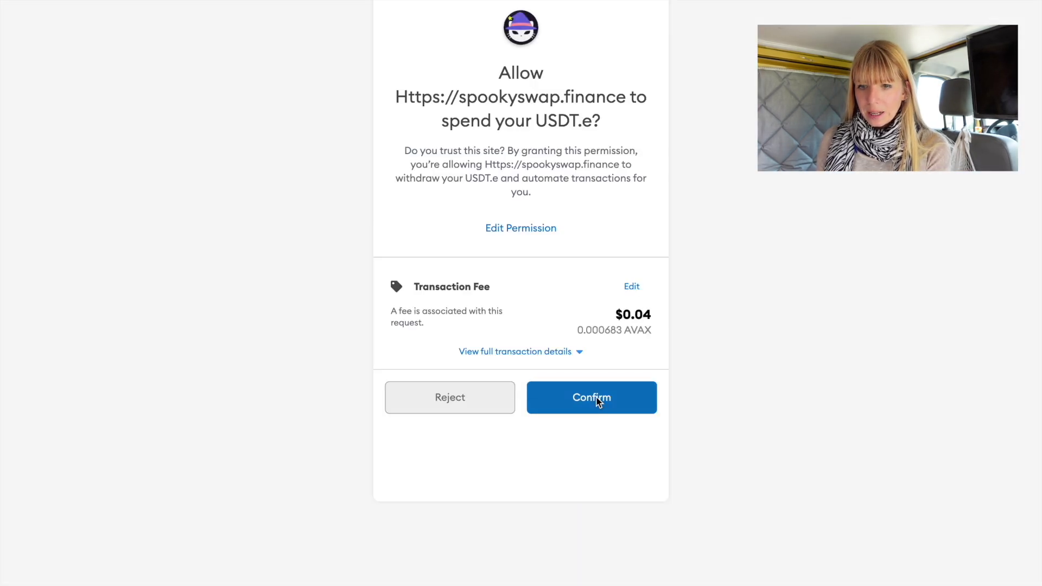
click(597, 402)
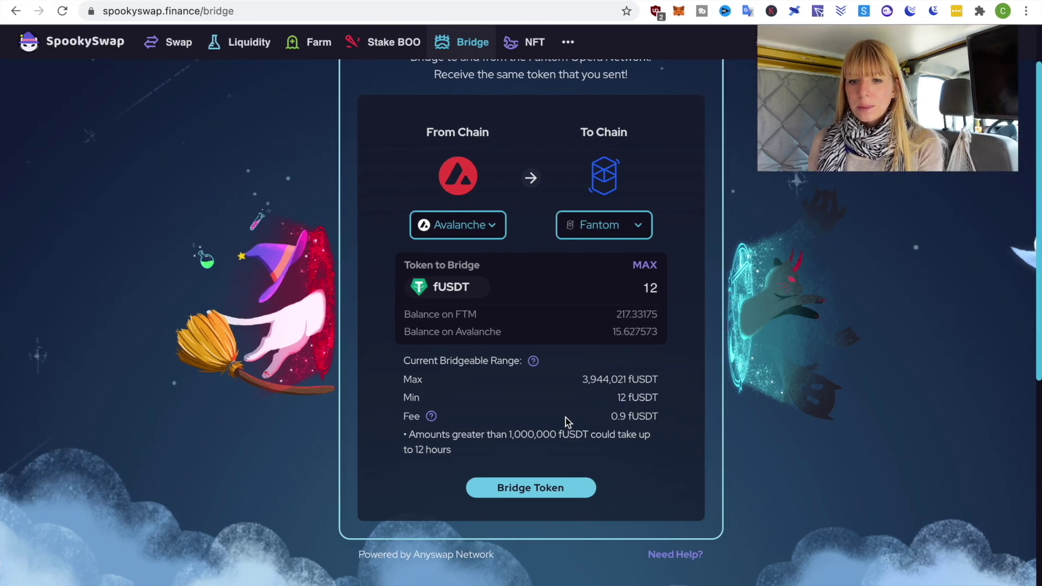
click(528, 500)
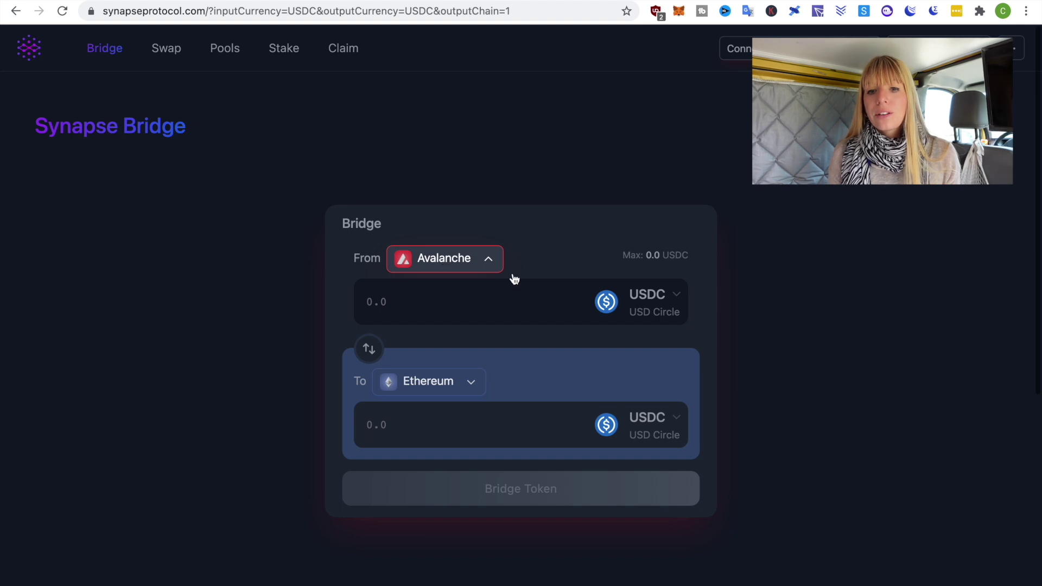
Step: Choose USDT as the token to send from Avalanche and begin entering the amount
click(655, 298)
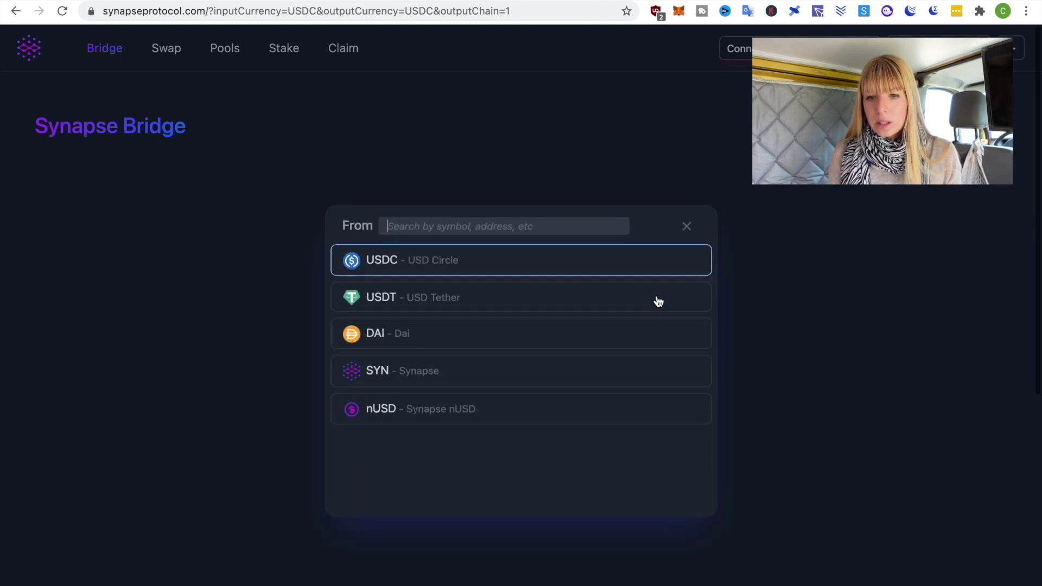
click(446, 303)
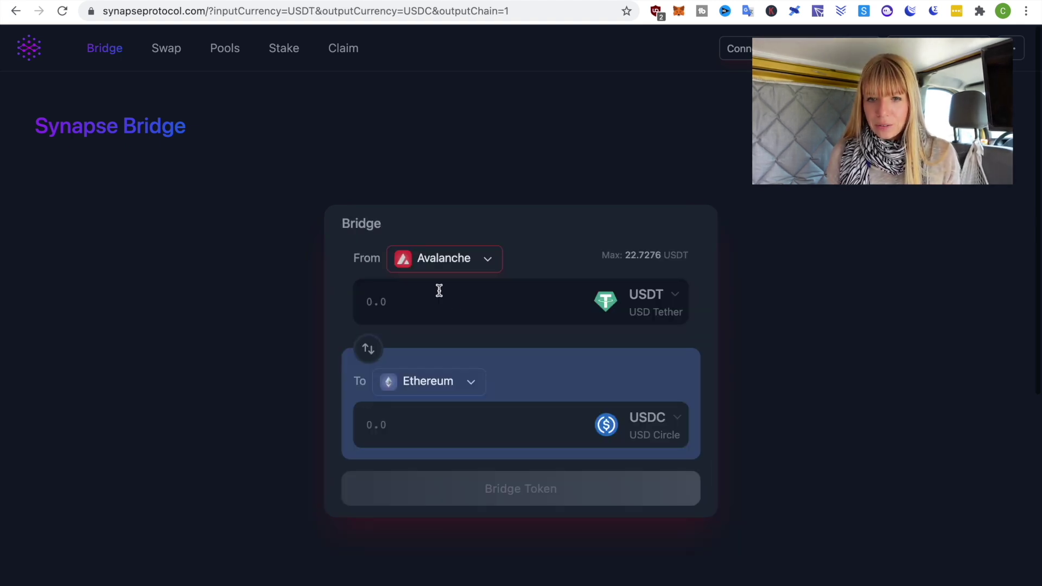
click(433, 303)
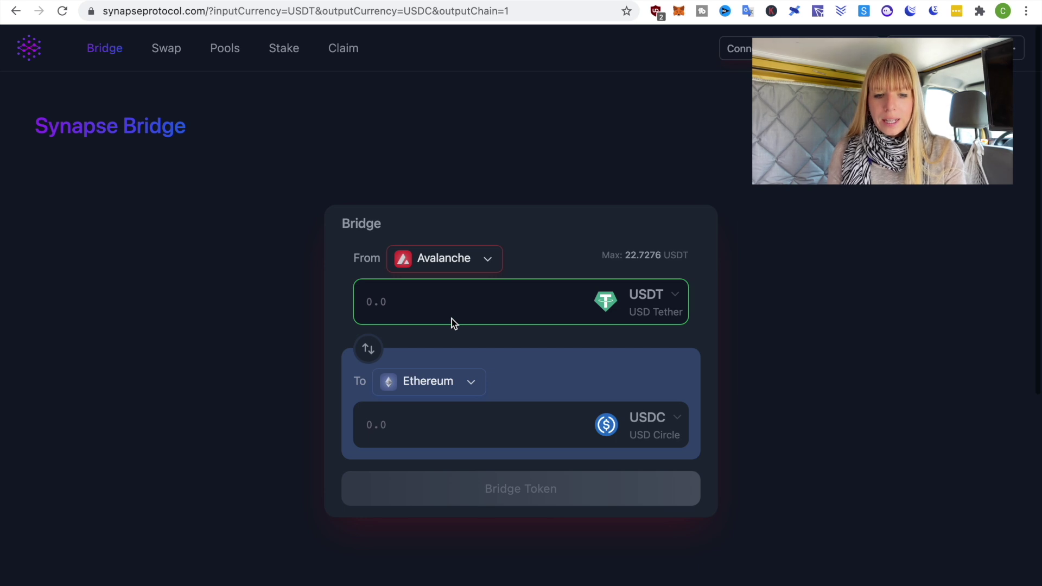
text(12)
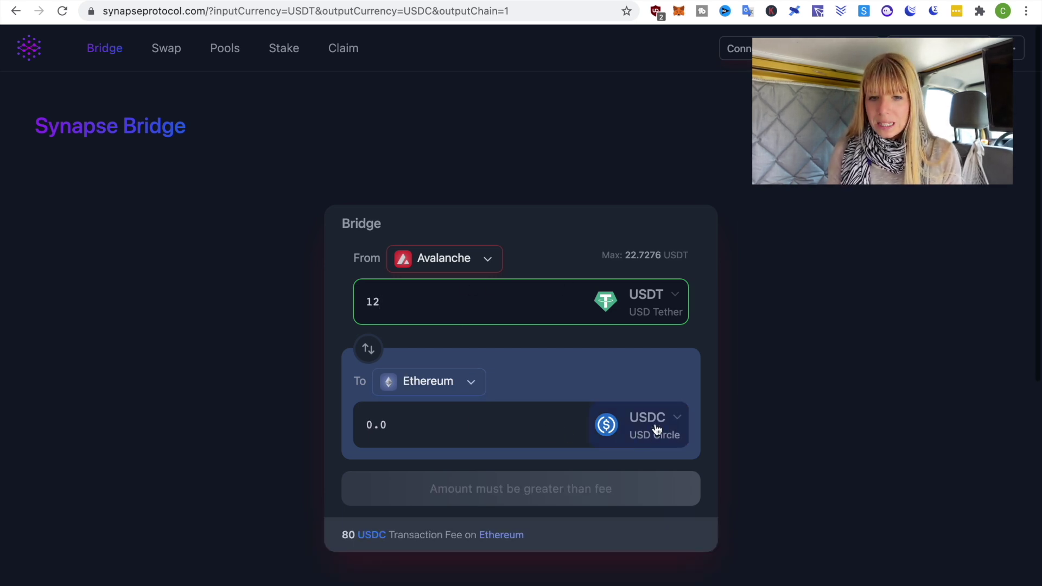
Step: Set Fantom as the destination chain and USDT as the token to receive
click(458, 378)
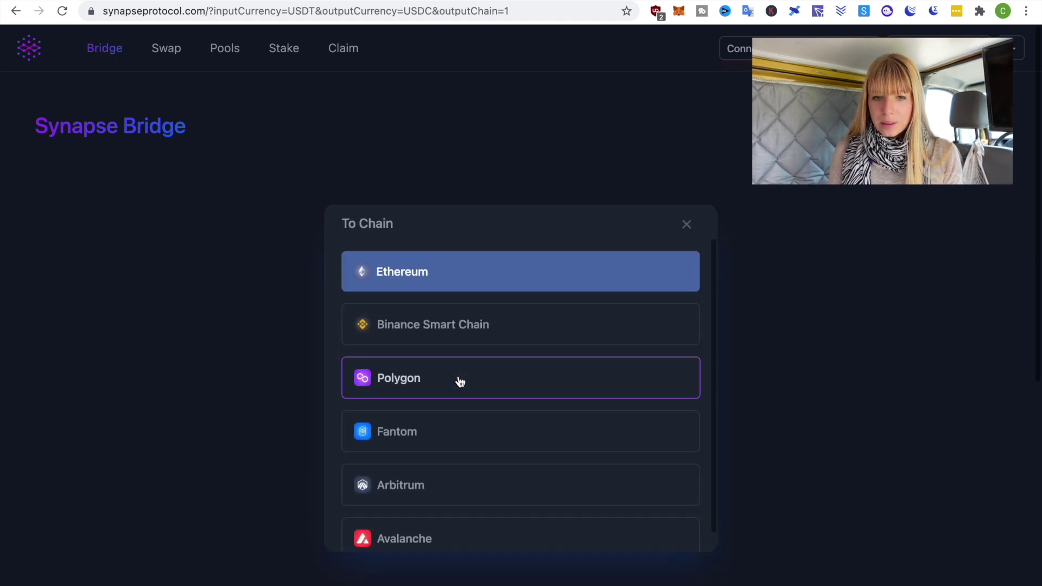
click(389, 437)
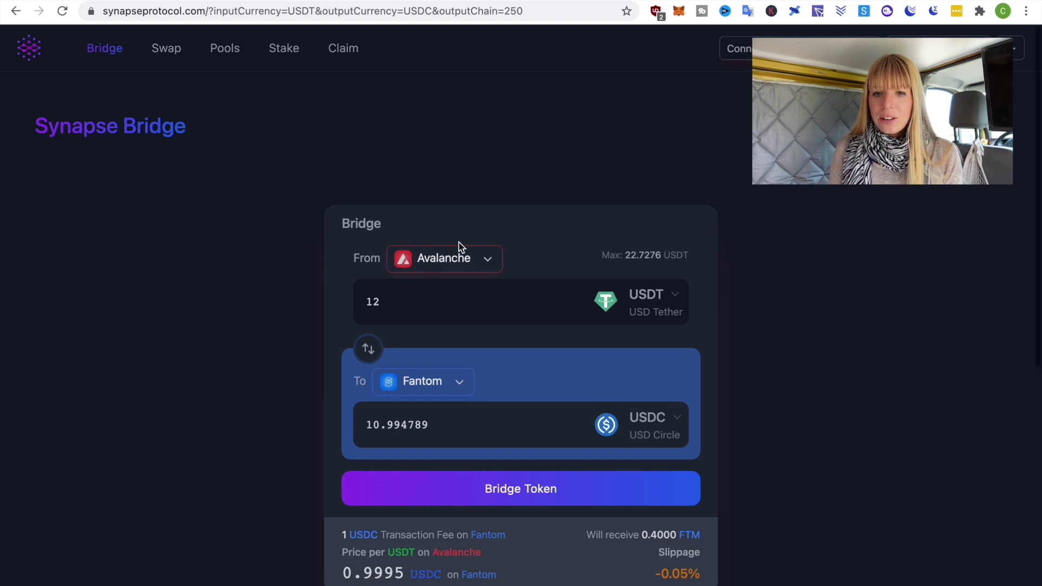
click(666, 426)
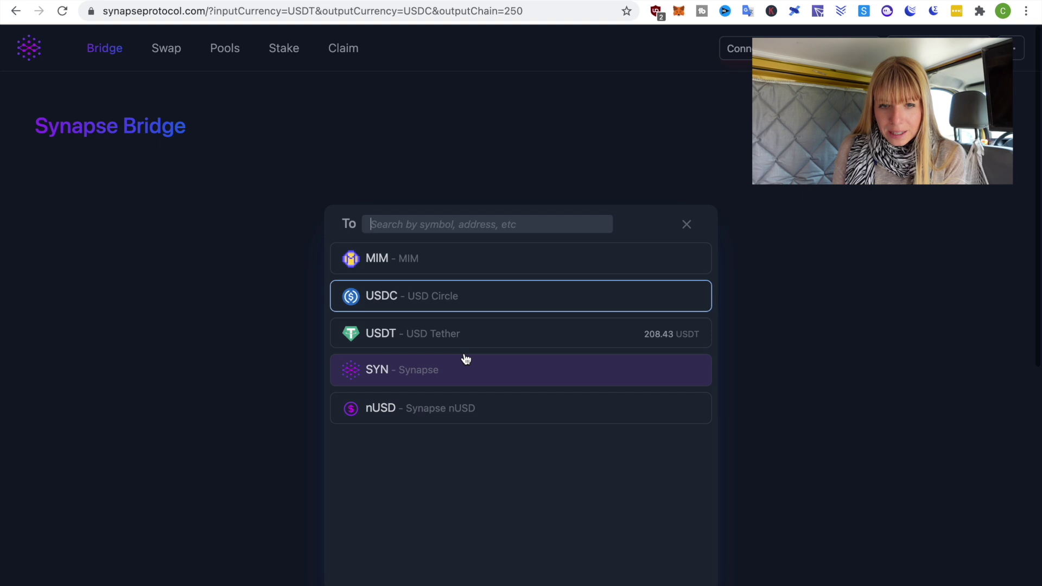
click(458, 335)
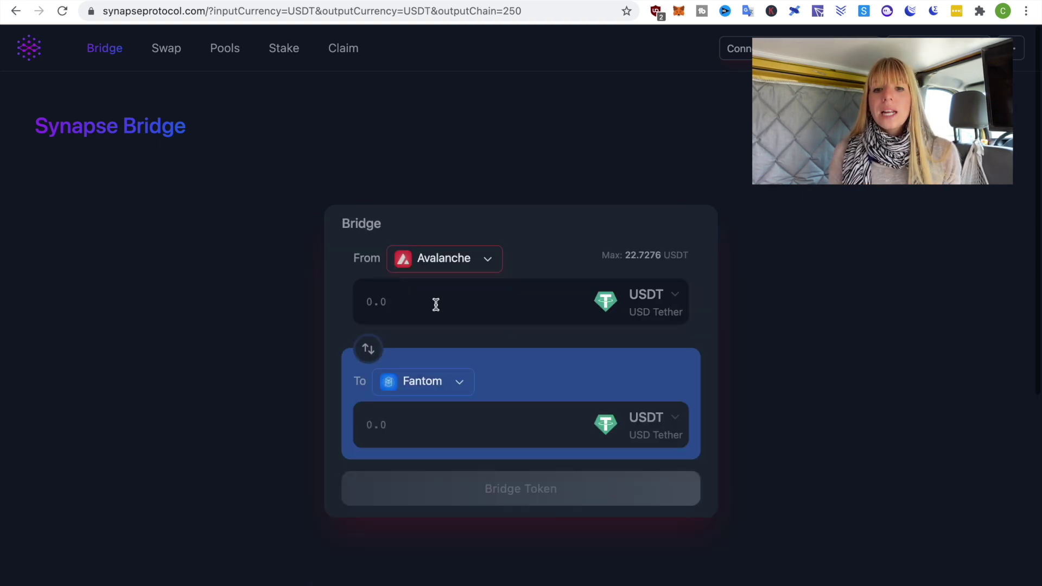
click(435, 304)
Step: Enter 12 USDT, start the bridge transfer and confirm it in MetaMask
text(12)
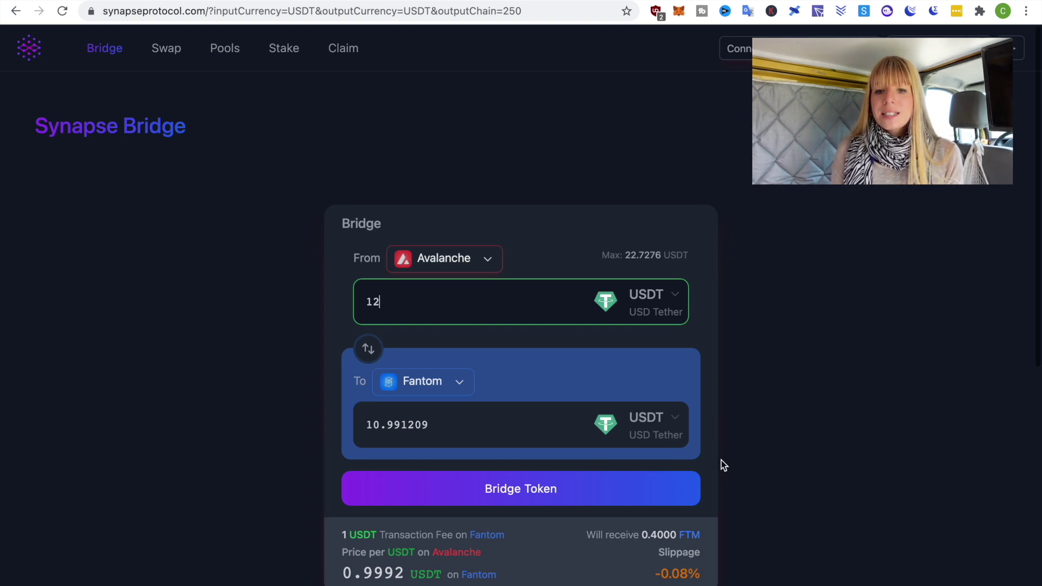
scroll(720, 465, down, 3)
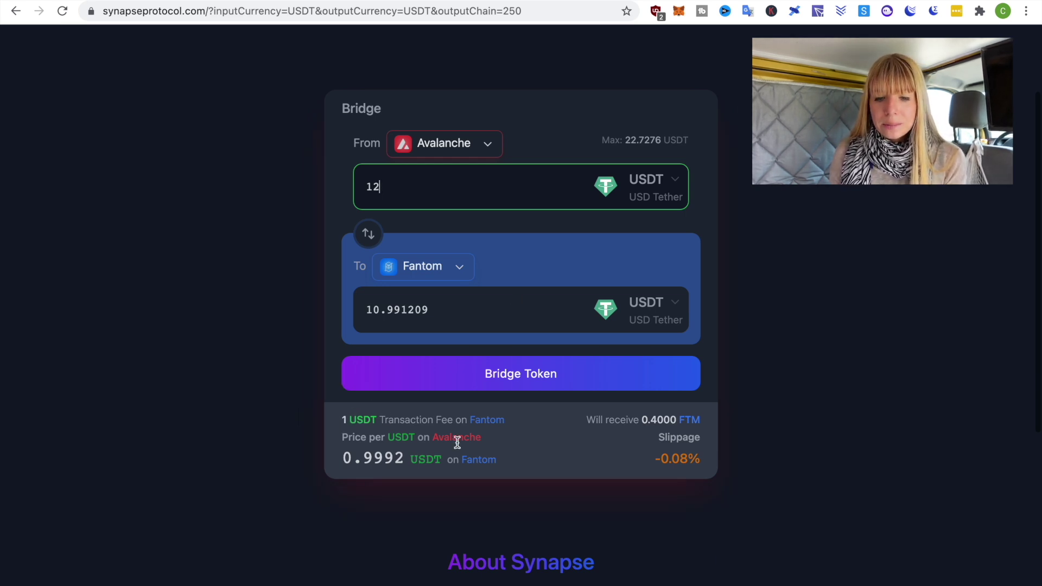
scroll(380, 391, up, 1)
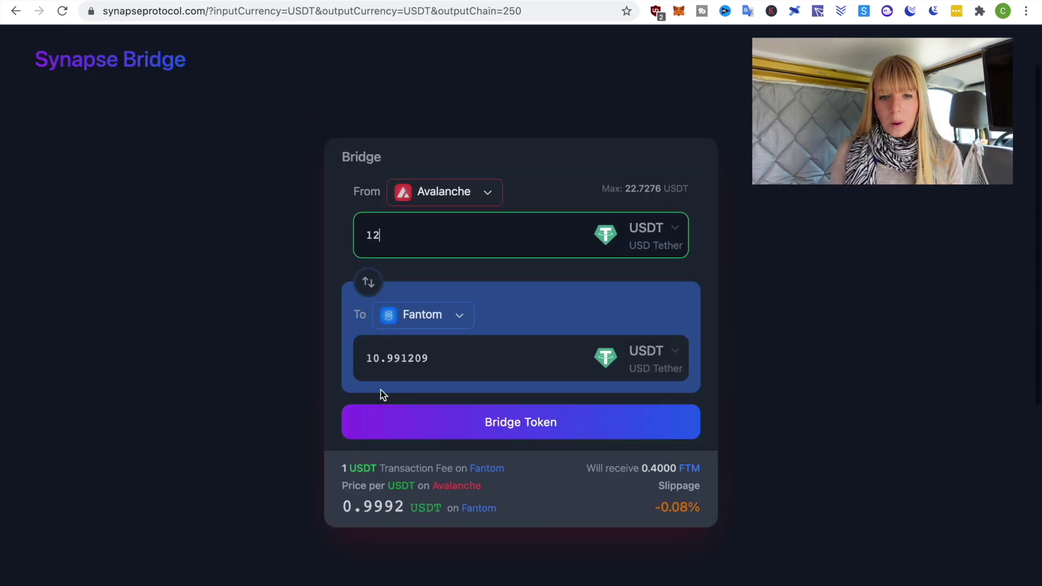
click(547, 423)
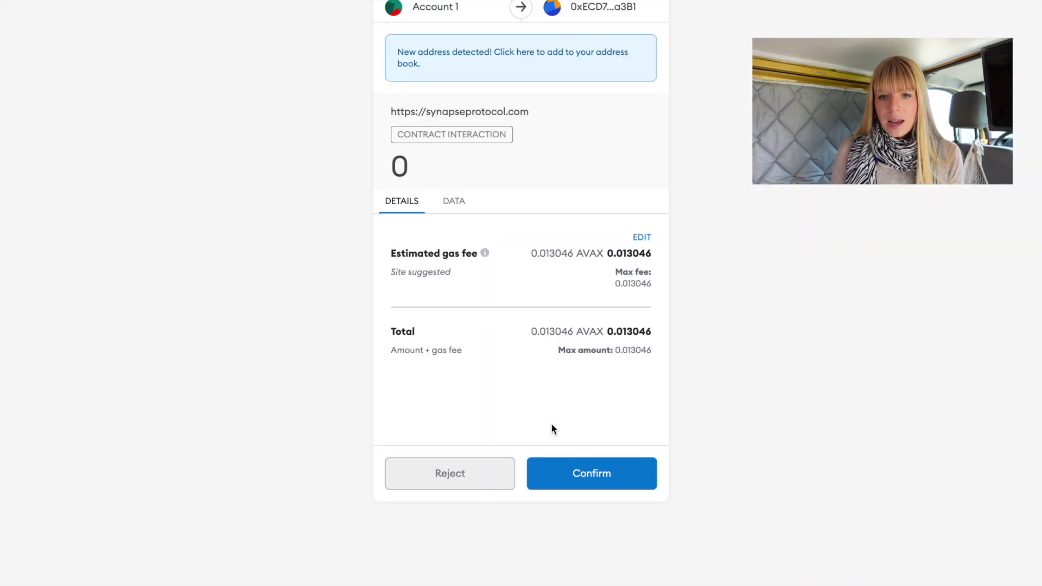
click(624, 472)
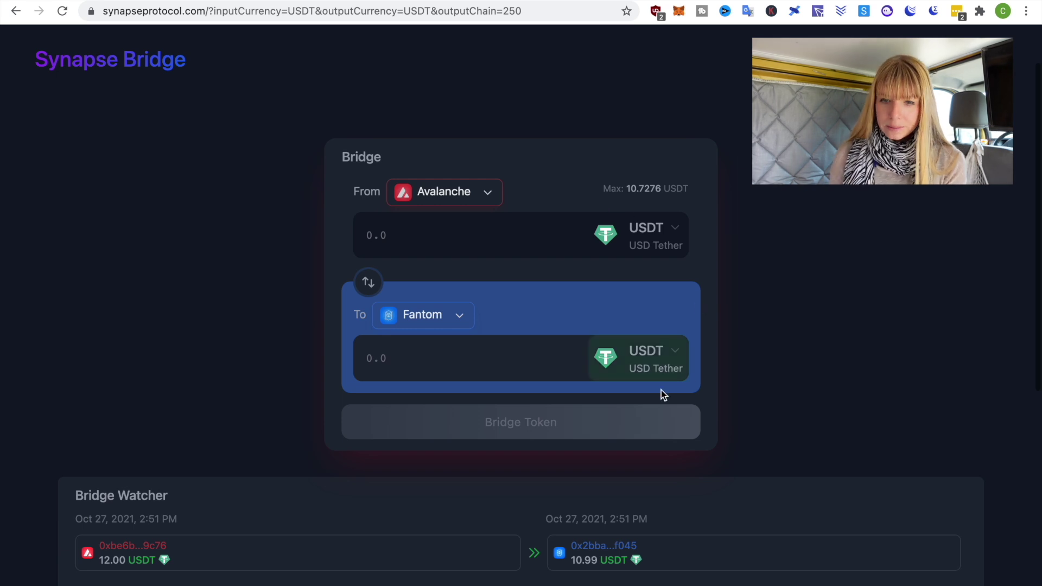
Step: Open the To token list to check the Fantom USDT balance of 219.42
click(650, 367)
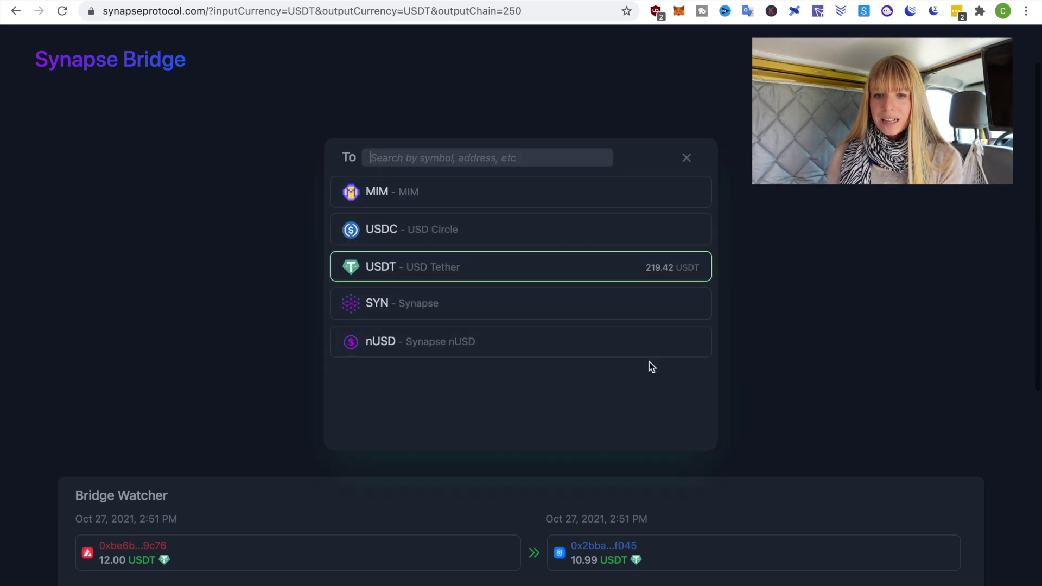